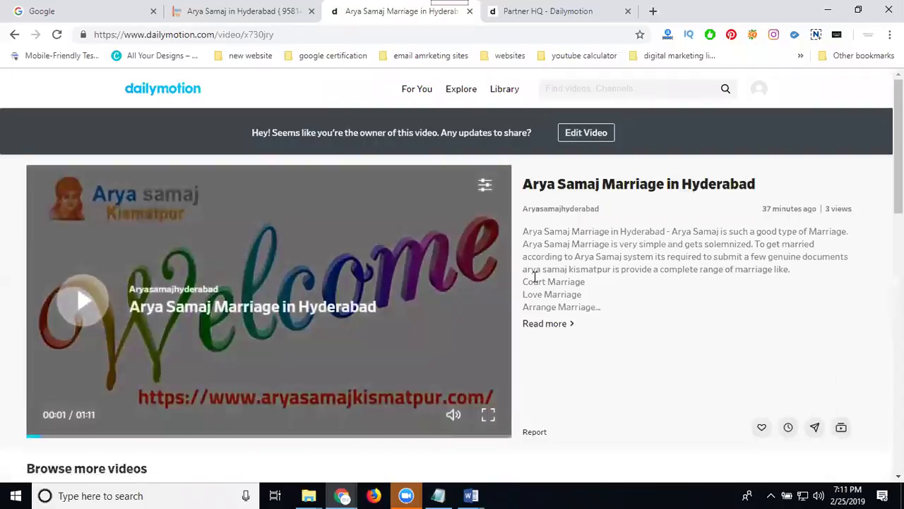
Open the sharing options of the Arya Samaj Marriage in Hyderabad video and choose to share it on Facebook
scroll(636, 282, "down", 2)
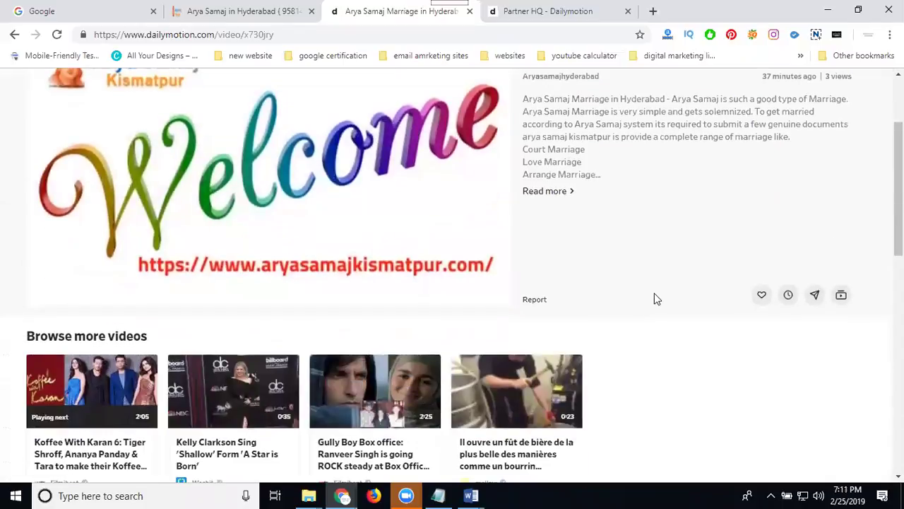
left_click(815, 297)
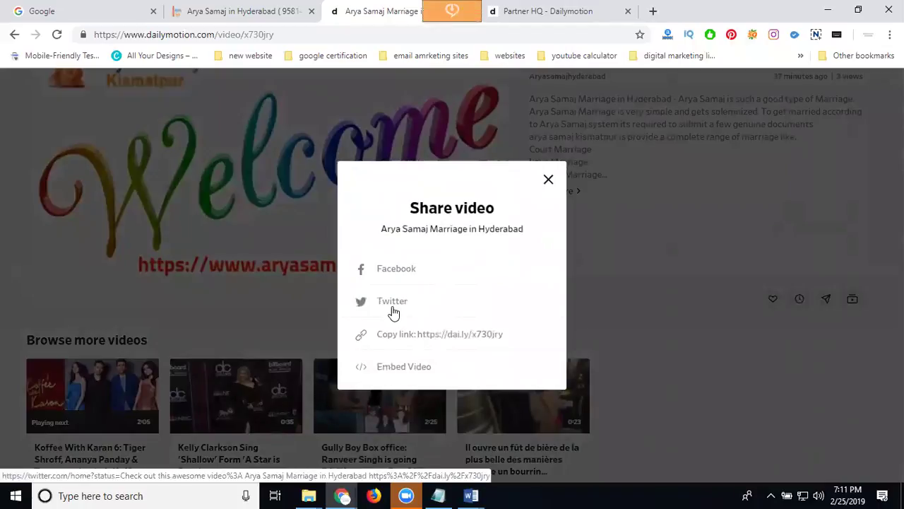
left_click(400, 269)
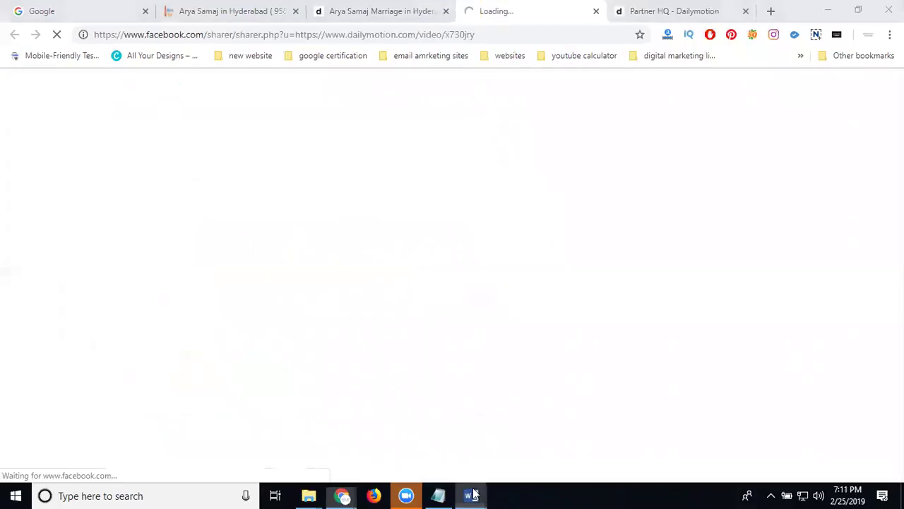
Copy the first block of hashtags, website, contact details and nearby locations from the smo content Word document, then return to the browser
mouse_move(475, 494)
left_click(532, 446)
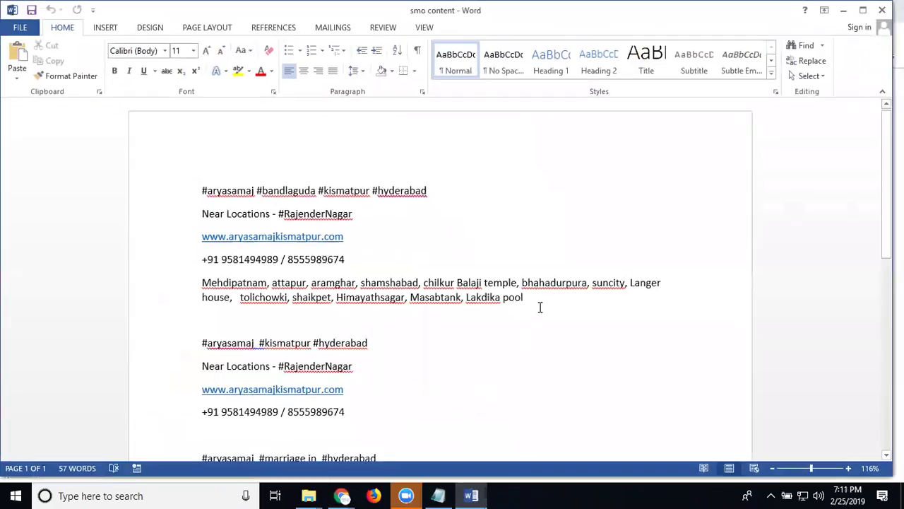
left_click_drag(535, 298, 205, 194)
key("ctrl+c")
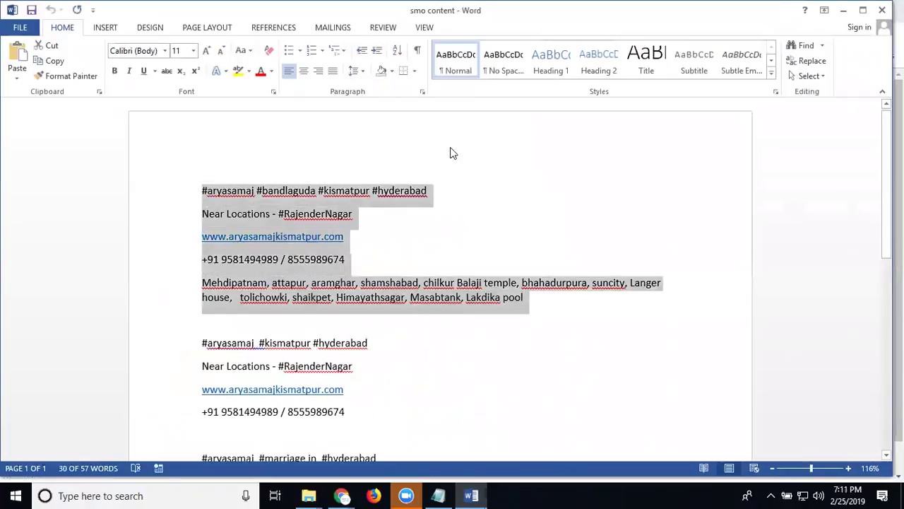
left_click(843, 10)
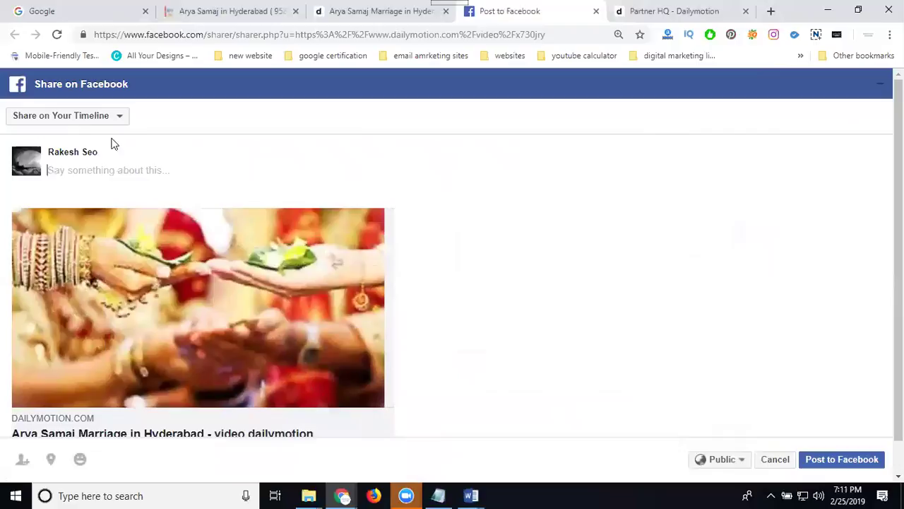
Post the video to the managed Facebook page Arya samaj hyderabad with the copied hashtag and location text as its message
left_click(79, 120)
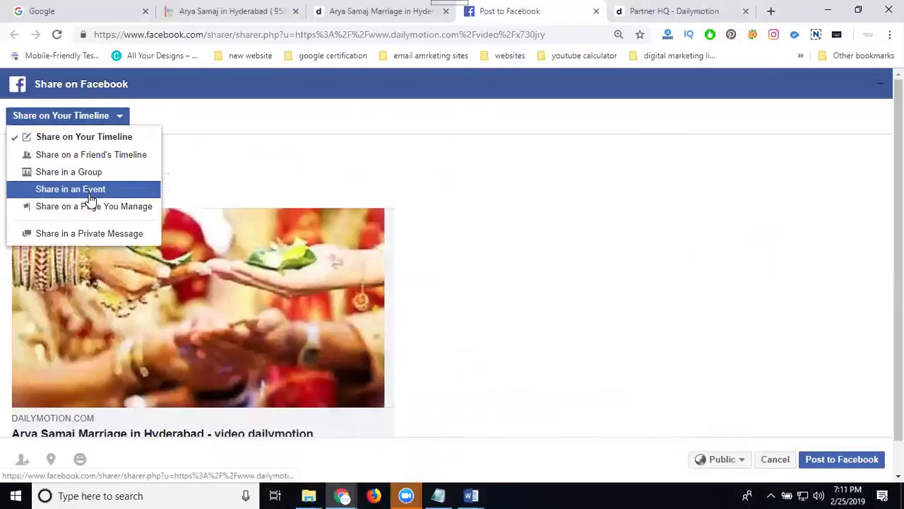
left_click(90, 206)
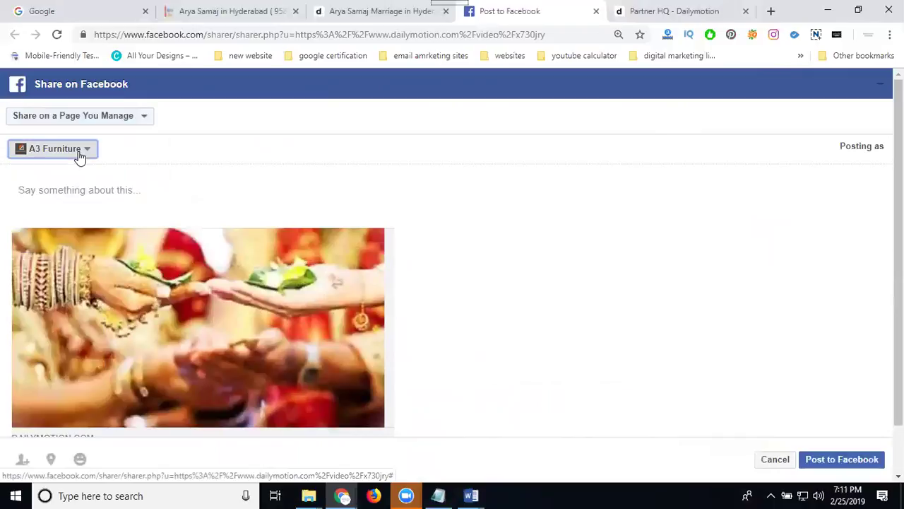
left_click(80, 154)
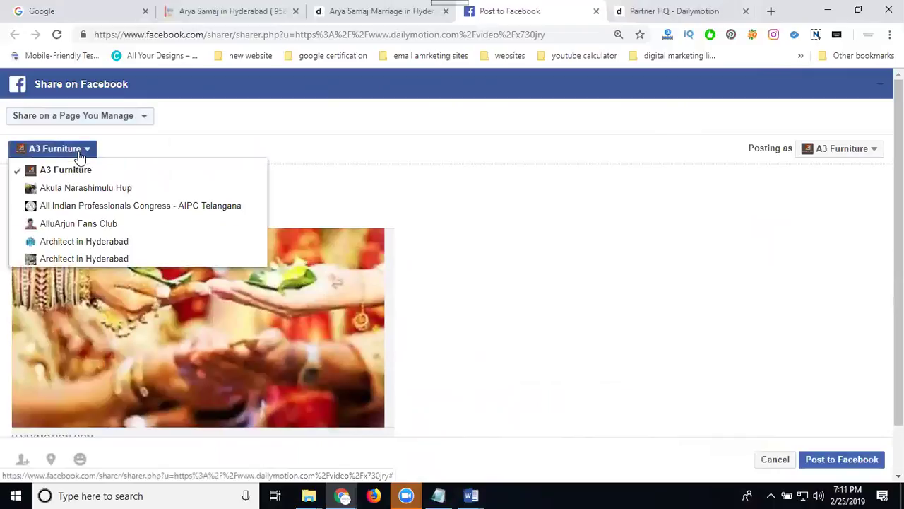
scroll(73, 191, "down", 2)
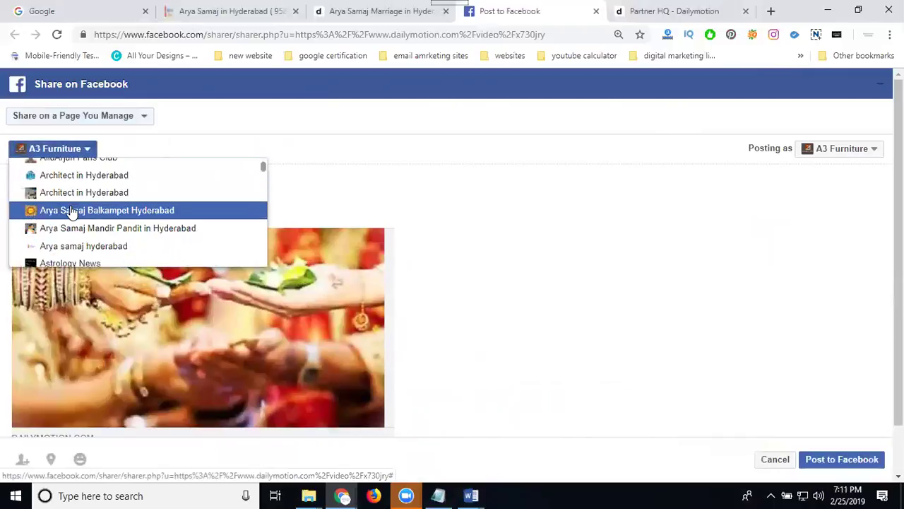
scroll(73, 214, "down", 2)
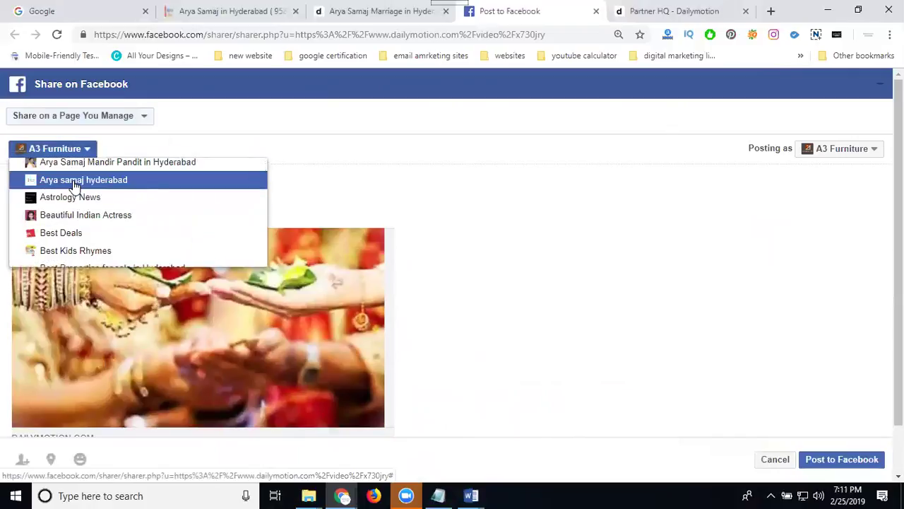
left_click(74, 182)
key("ctrl+v")
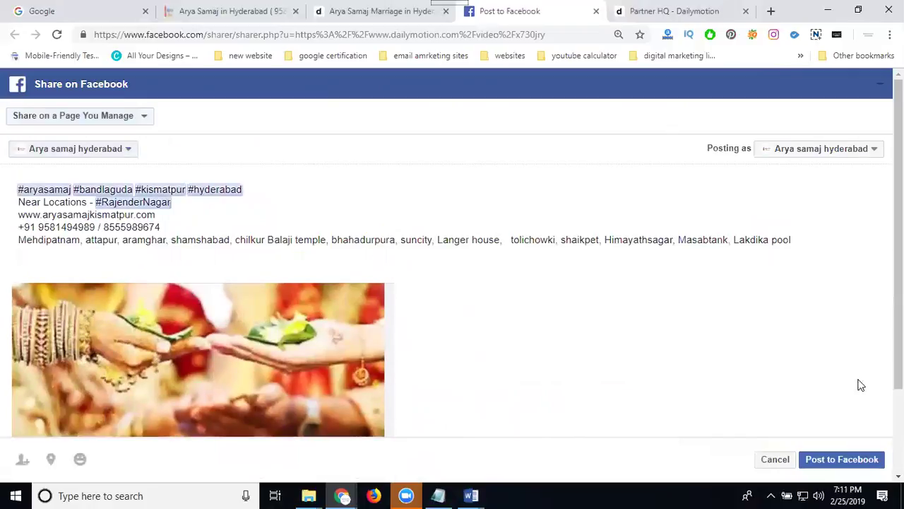
left_click(843, 461)
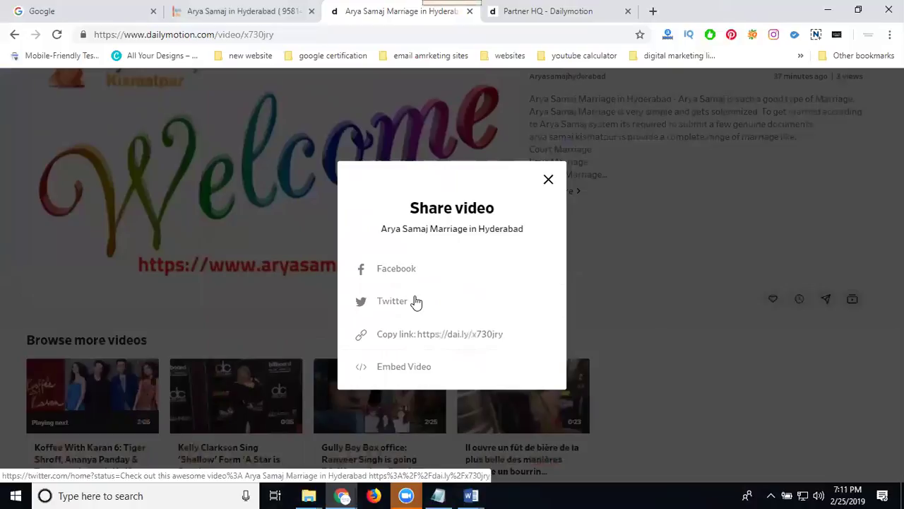
Copy the video's short link from the sharing options and open anyimage.io in a new browser tab
left_click(413, 339)
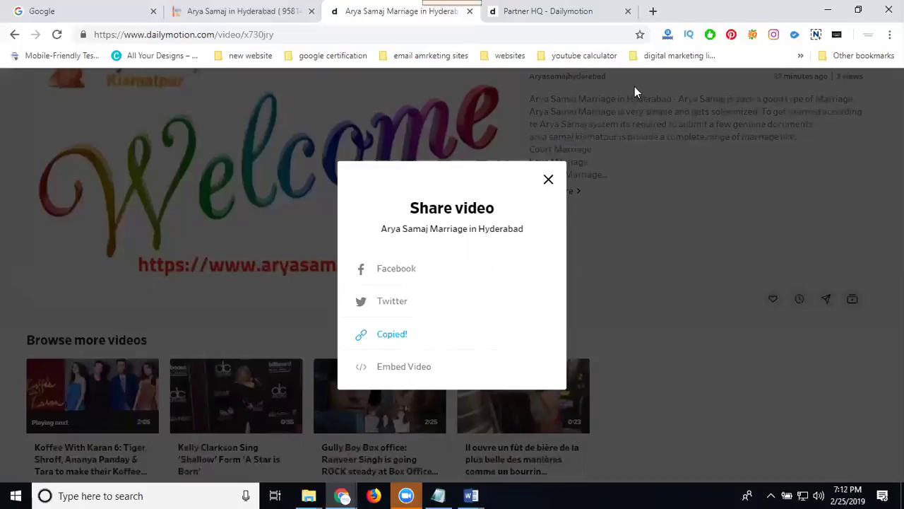
left_click(653, 12)
type("any")
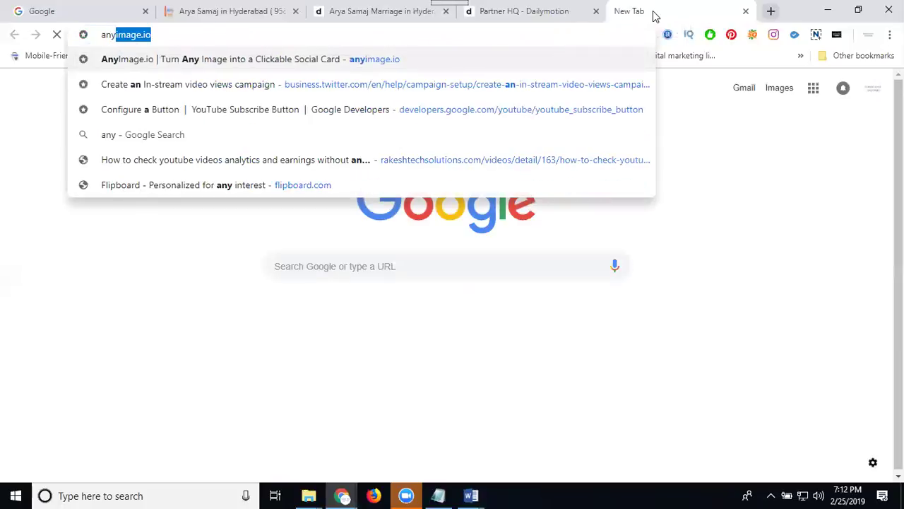
key("Return")
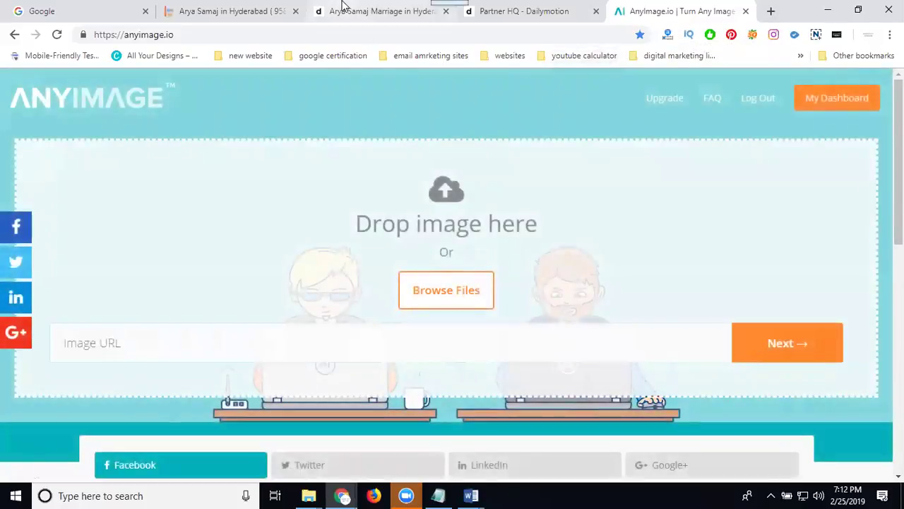
Copy the Dailymotion video's page address, return to AnyImage and dismiss its sale offer
left_click(342, 6)
left_click(328, 31)
key("ctrl+c")
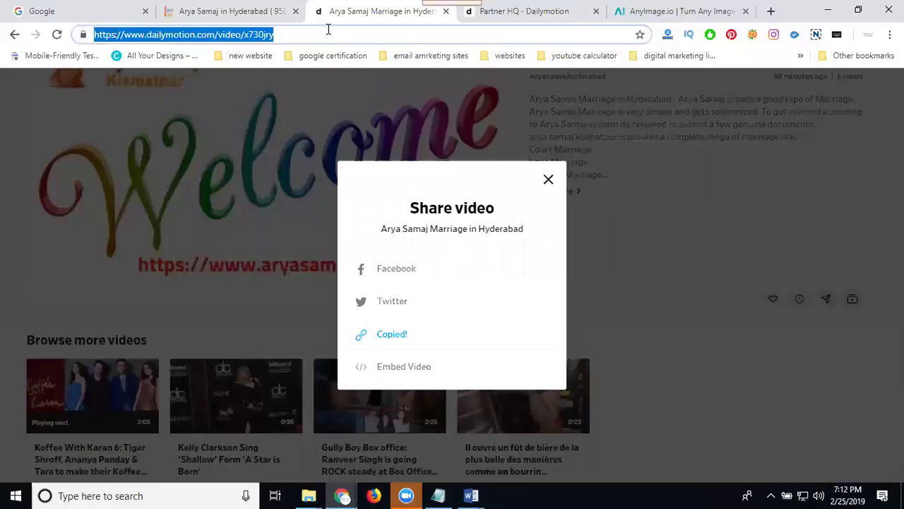
left_click(678, 10)
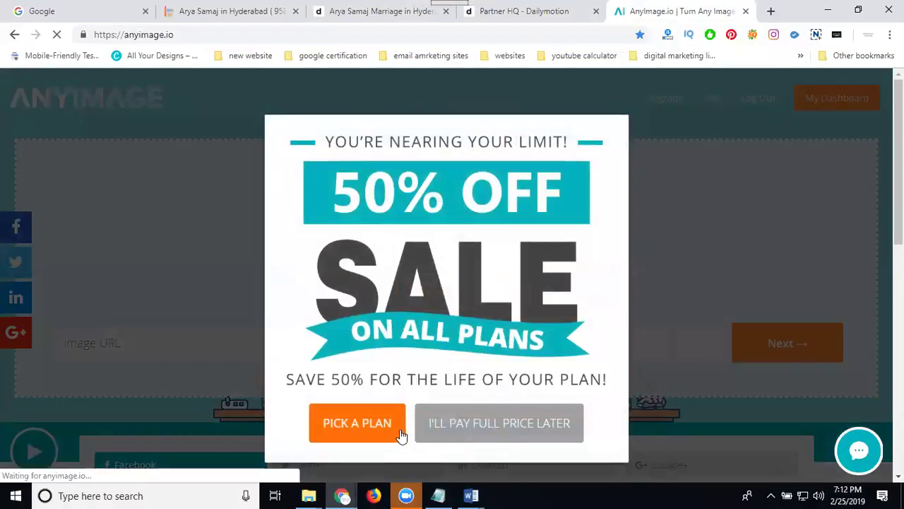
left_click(466, 433)
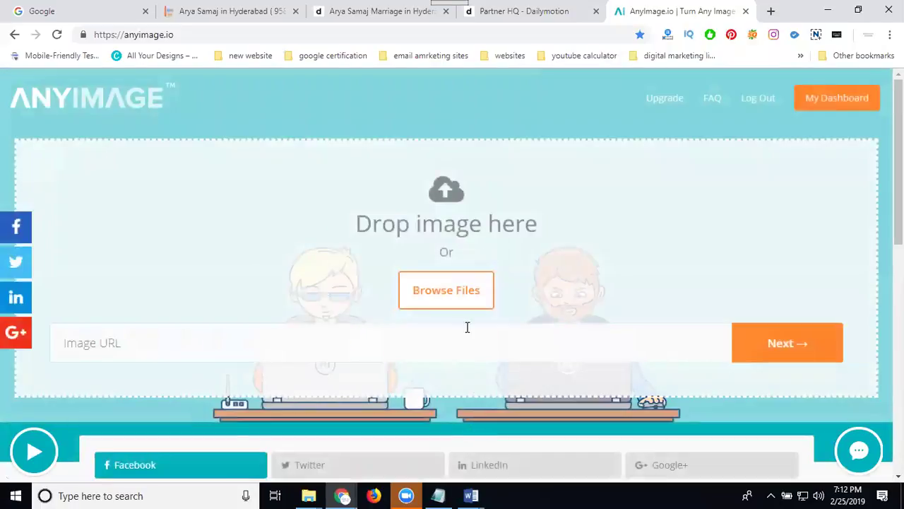
Try to upload the "images marr" picture from the arya samaj kismatpur folder as the card image
left_click(462, 303)
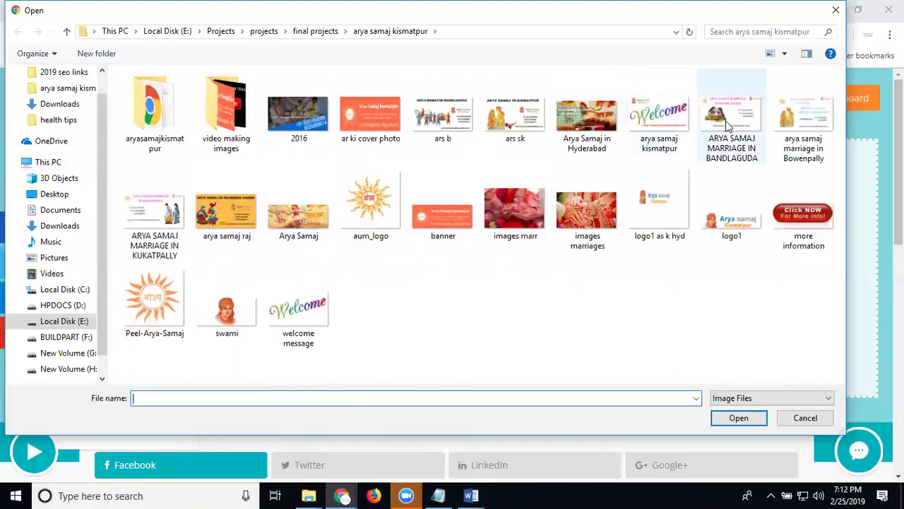
left_click(510, 205)
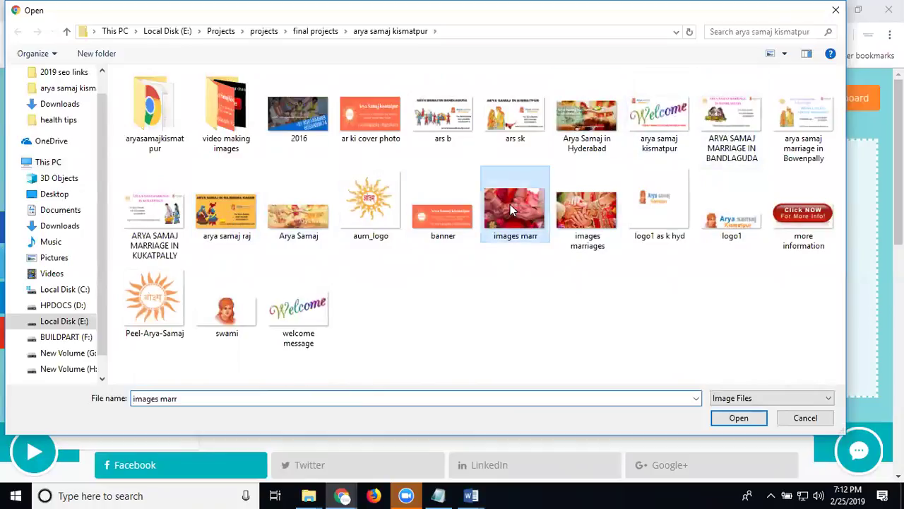
double_click(503, 204)
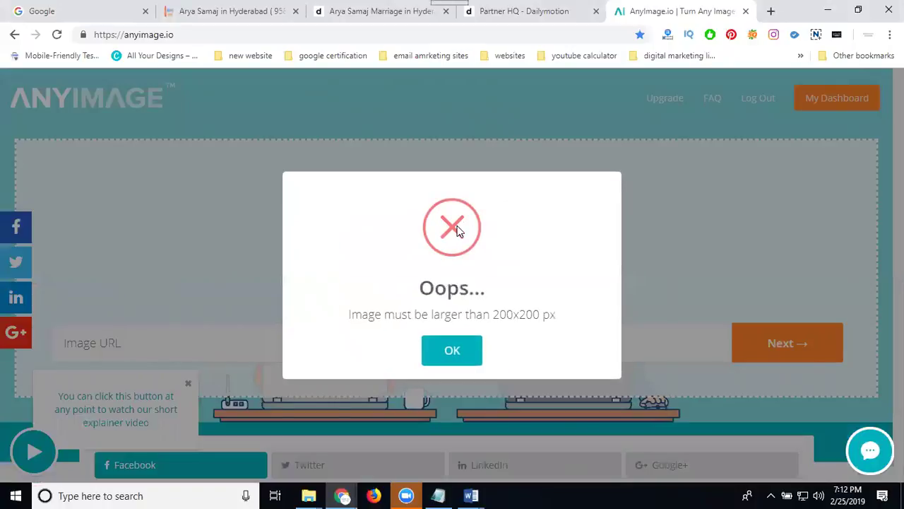
left_click(450, 347)
left_click(451, 304)
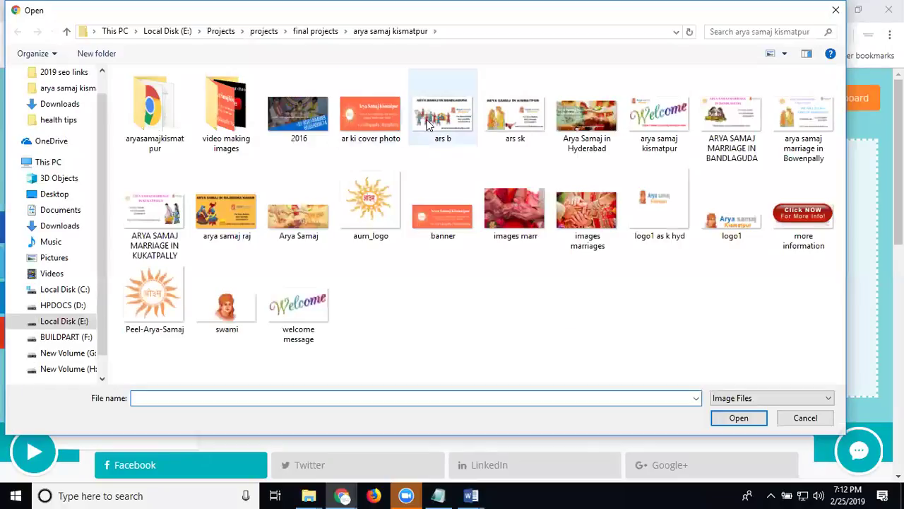
double_click(318, 120)
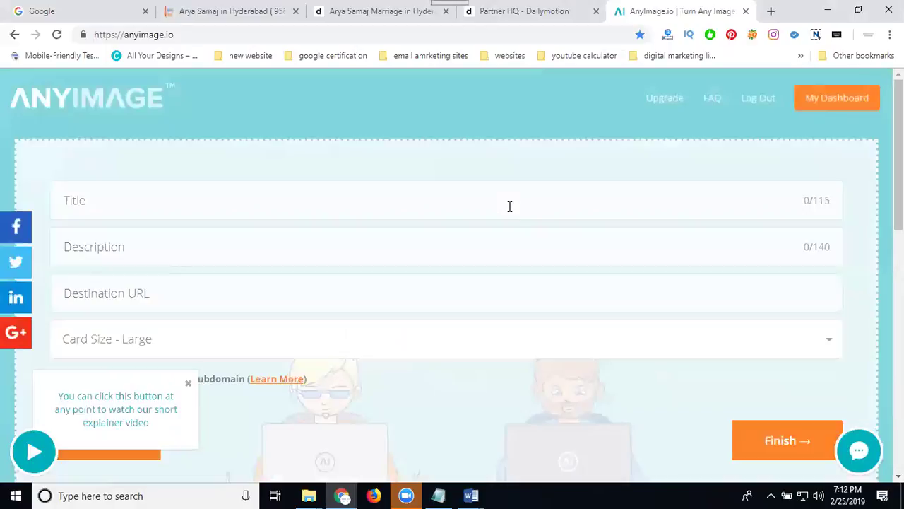
left_click(140, 295)
key("ctrl+v")
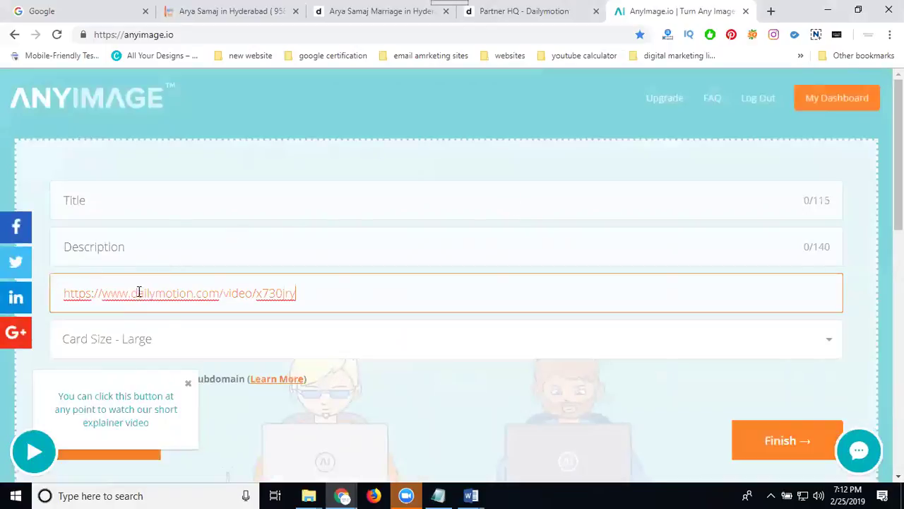
Enter "Arya Samaj mandir in Hyderabad" as the card title
left_click(139, 210)
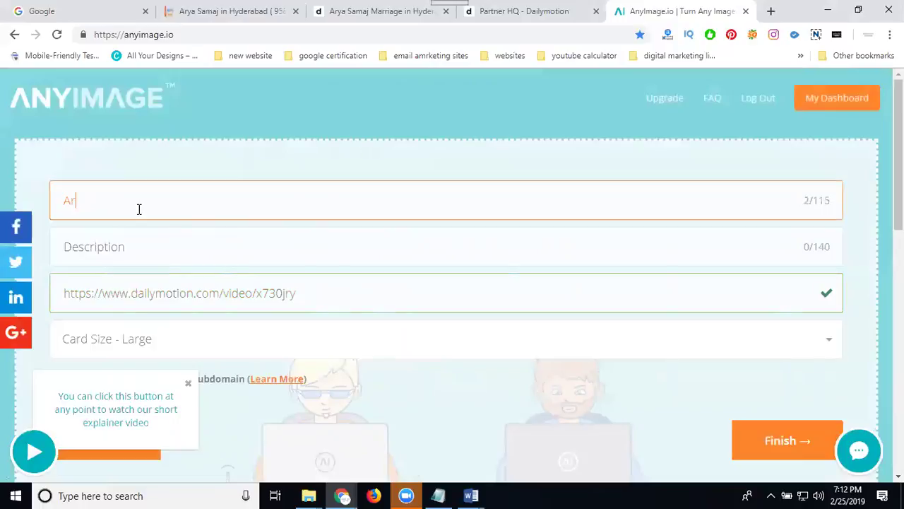
type("Arya Samaj")
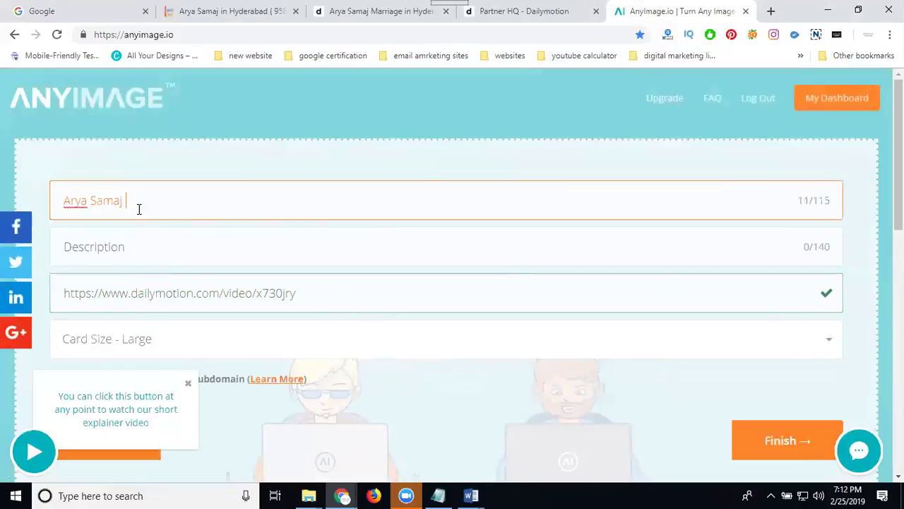
type(" mandir in Hyderabad")
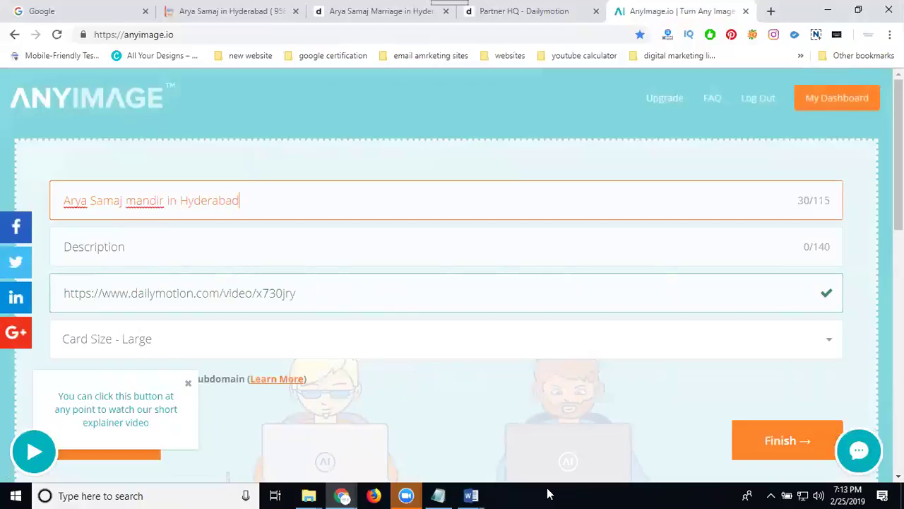
Copy the first phone number, including its country code, from the top block of the smo content document and return to the browser
mouse_move(475, 494)
left_click(497, 435)
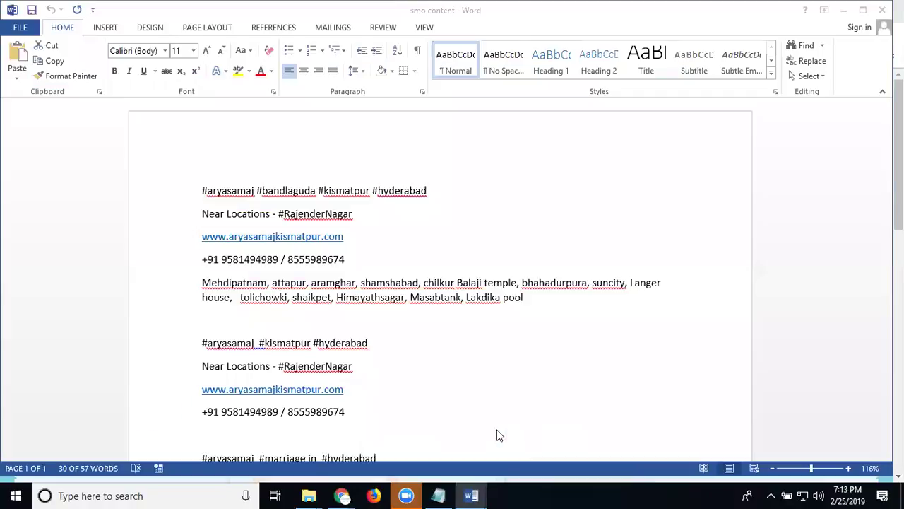
left_click(370, 259)
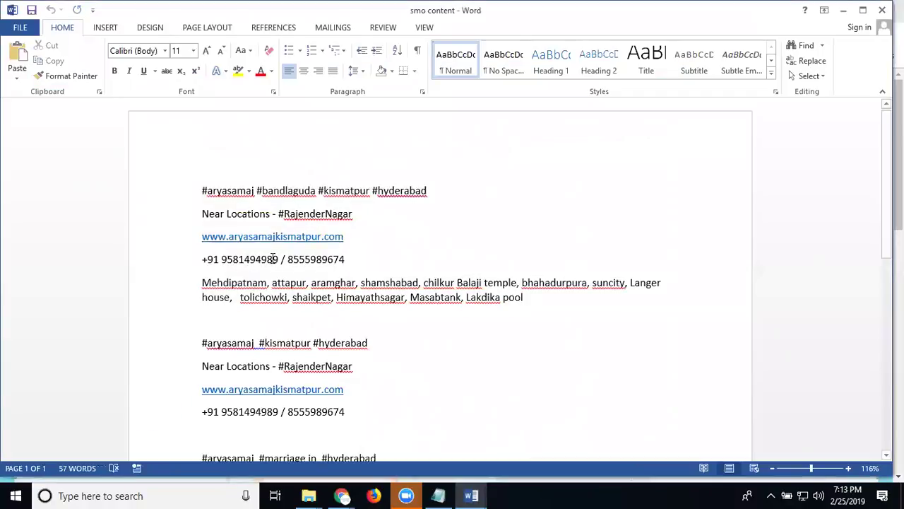
left_click_drag(281, 259, 206, 253)
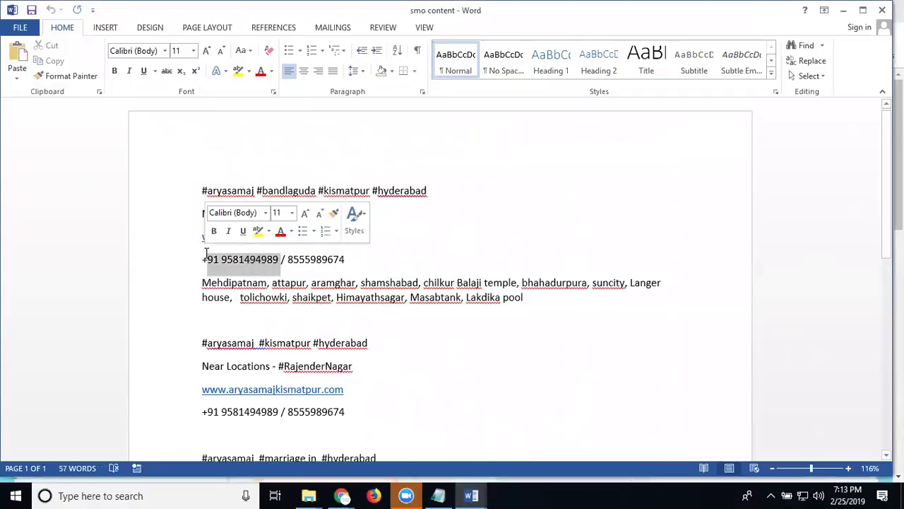
key("shift+Left")
key("ctrl+c")
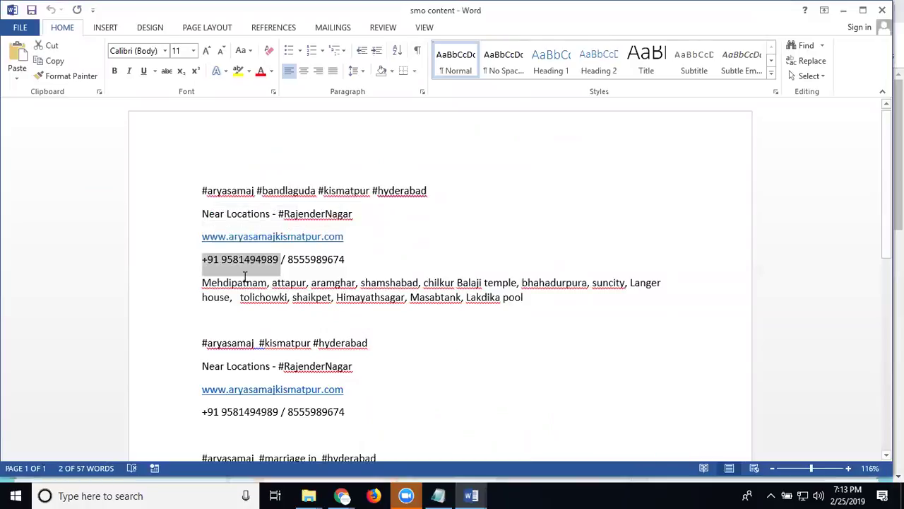
left_click(843, 13)
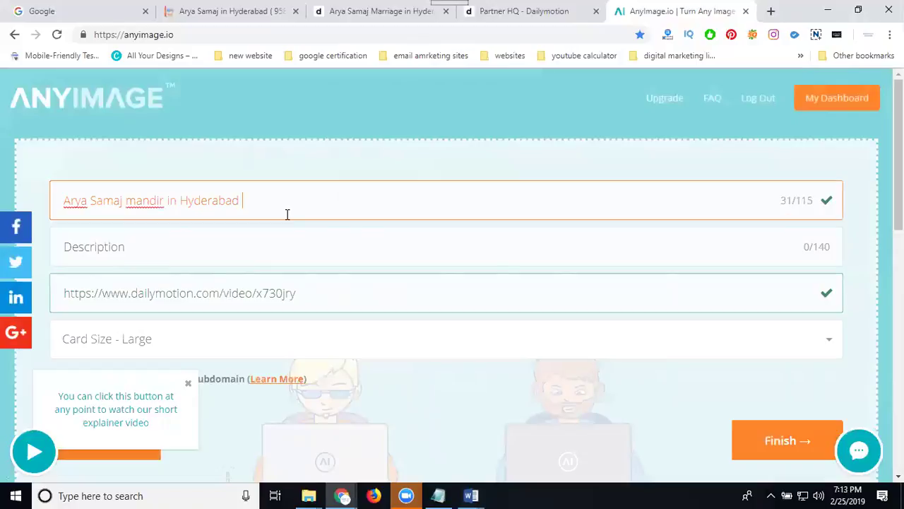
Append the copied phone number to the card title and reuse the complete title as the description
key("ctrl+v")
key("ctrl+a")
key("ctrl+c")
left_click(256, 243)
key("ctrl+v")
scroll(683, 371, "down", 1)
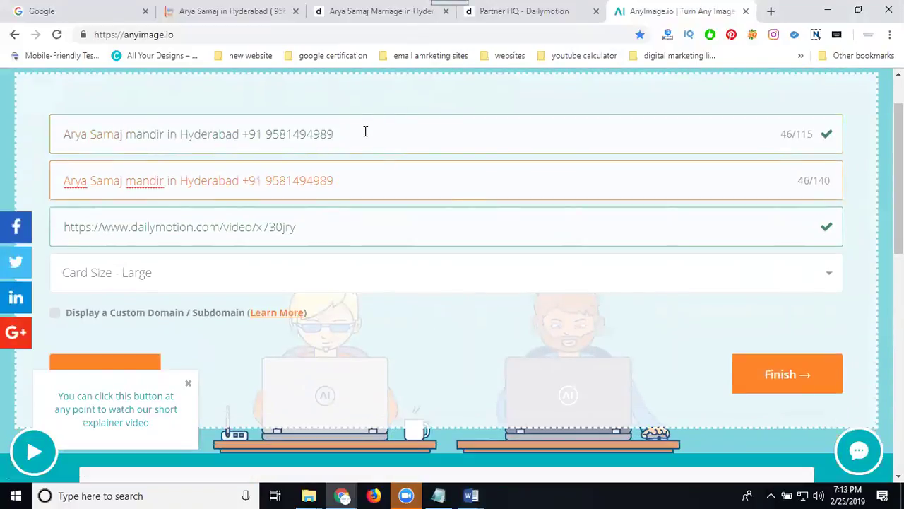
Select the complete card title text and finish creating the large image card
left_click(364, 130)
key("ctrl+a")
left_click(758, 374)
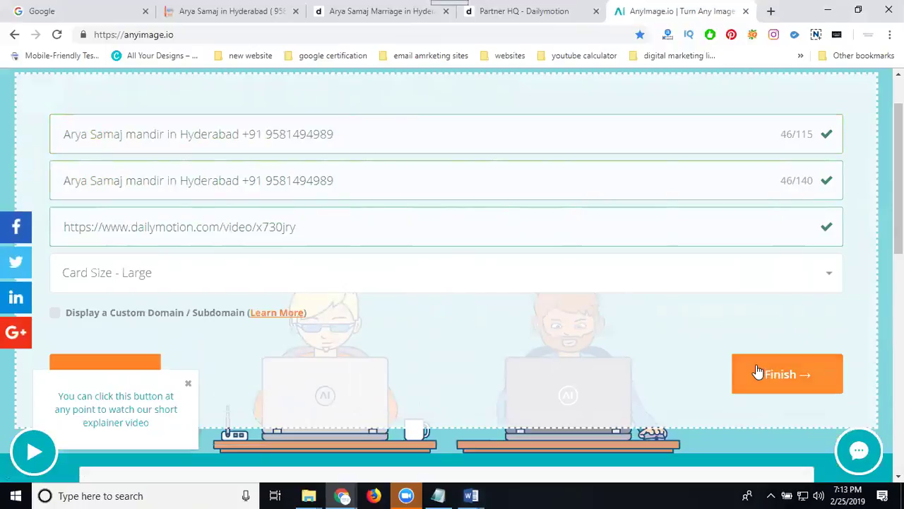
Copy the whole top text block, from the hashtags through the nearby localities, from the smo content document and return to the browser
mouse_move(471, 495)
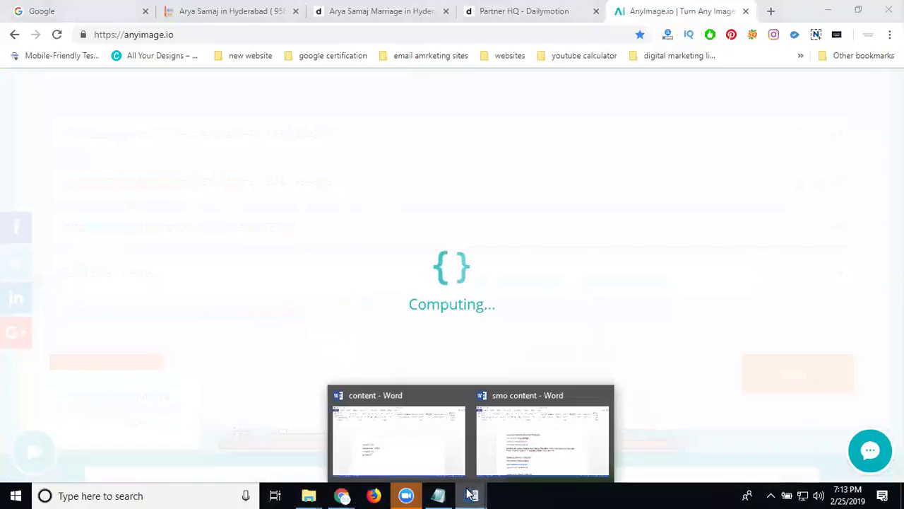
left_click(527, 432)
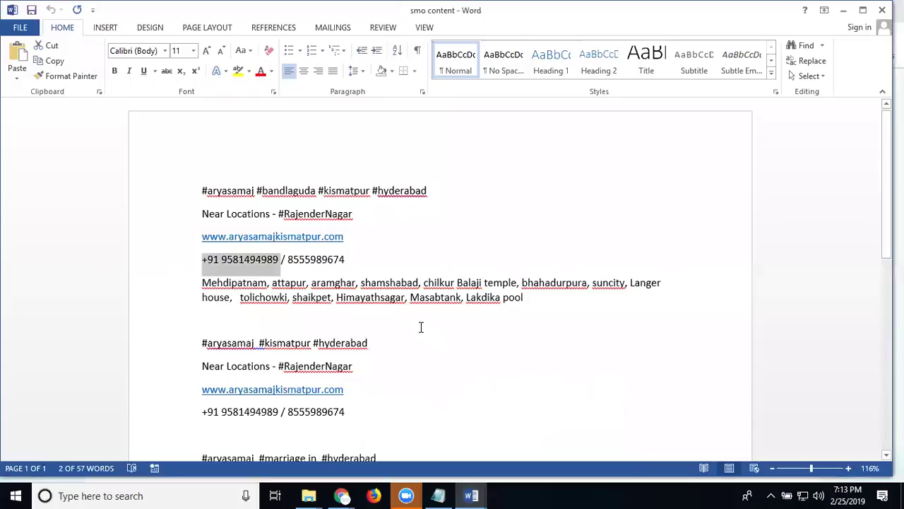
left_click_drag(550, 312, 203, 189)
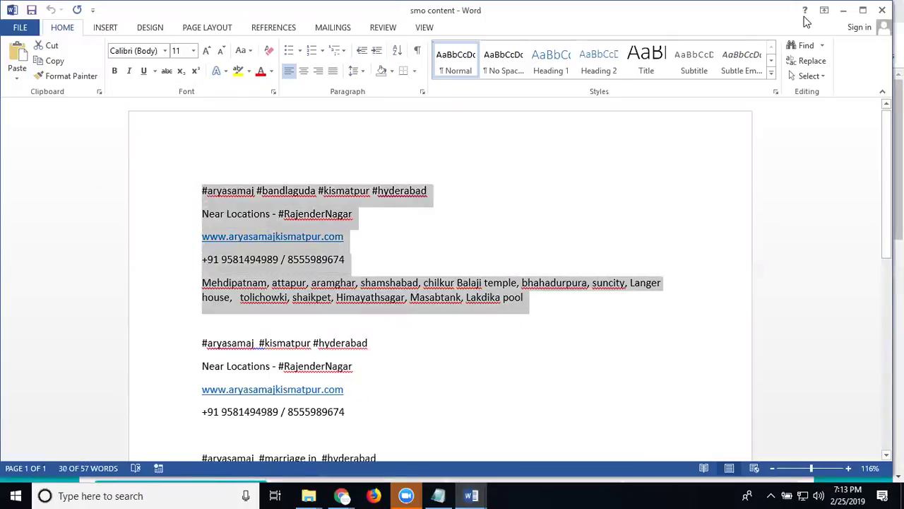
left_click(843, 10)
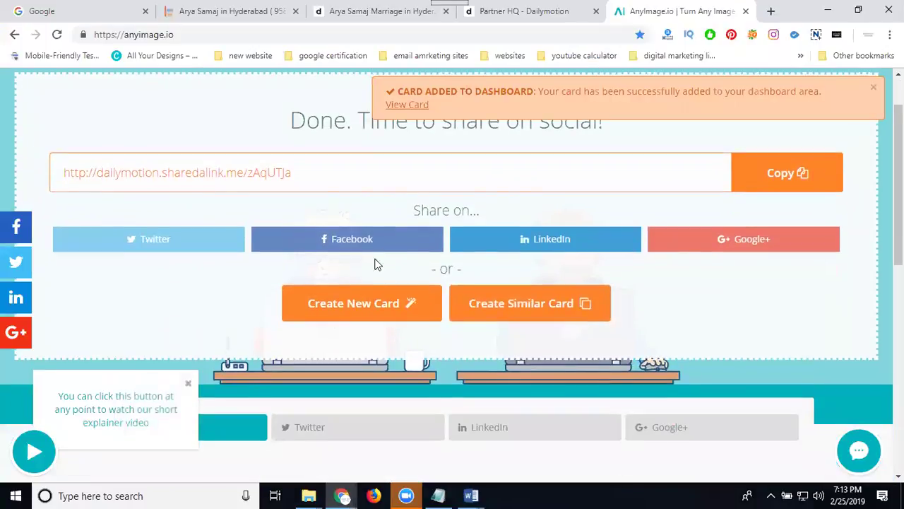
Start a Facebook share of the card to the managed page Arya samaj hyderabad and paste the copied text block as its message
left_click(373, 243)
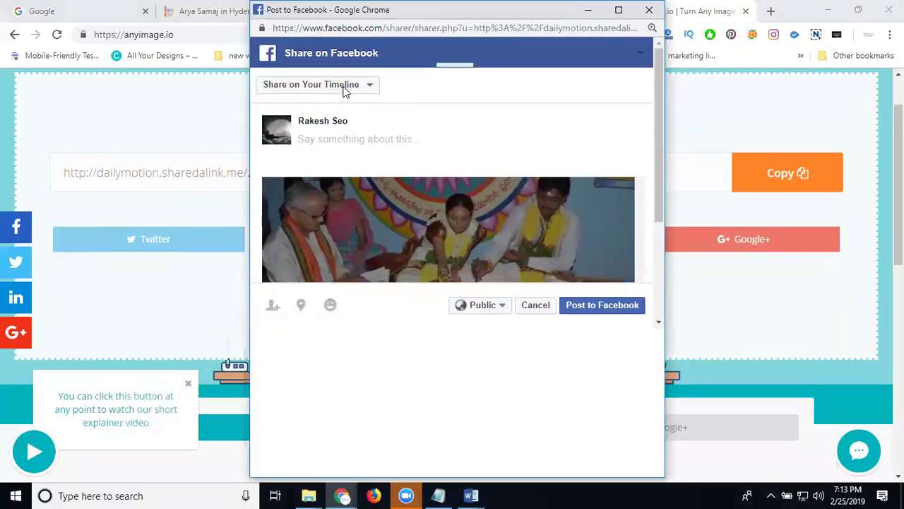
left_click(344, 87)
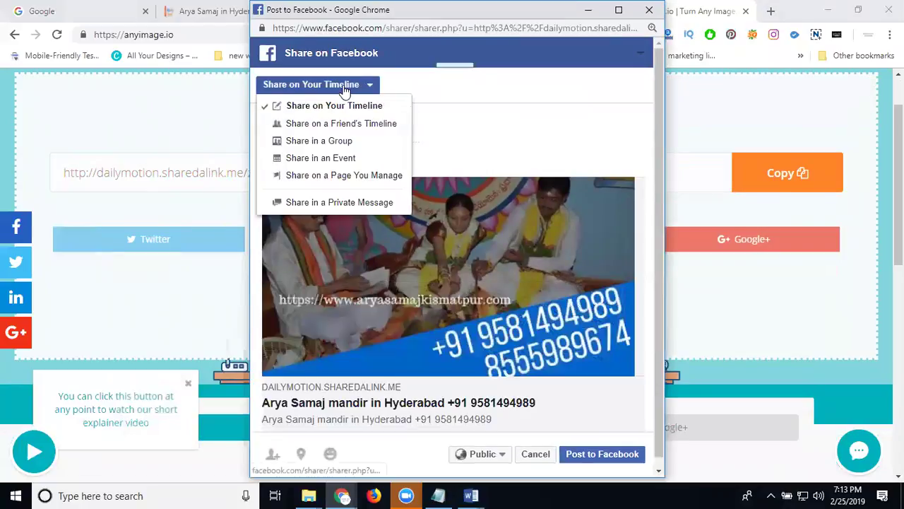
left_click(342, 177)
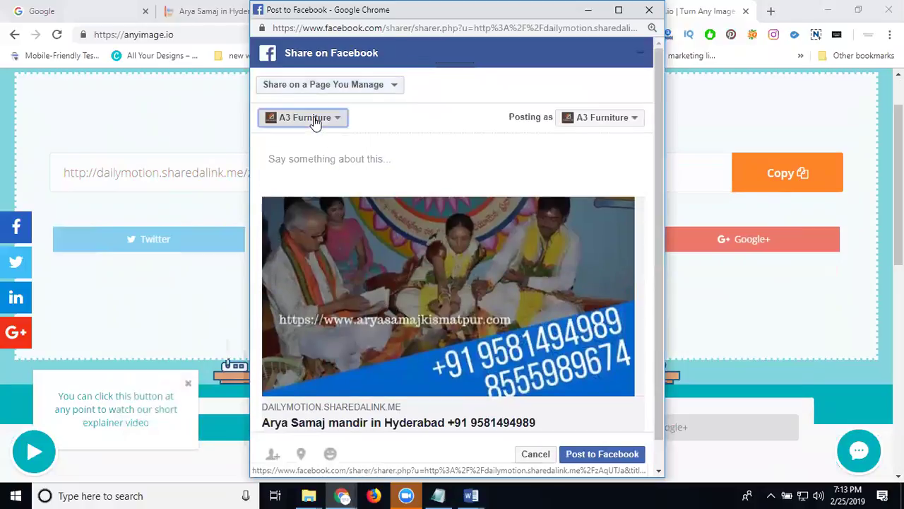
left_click(315, 120)
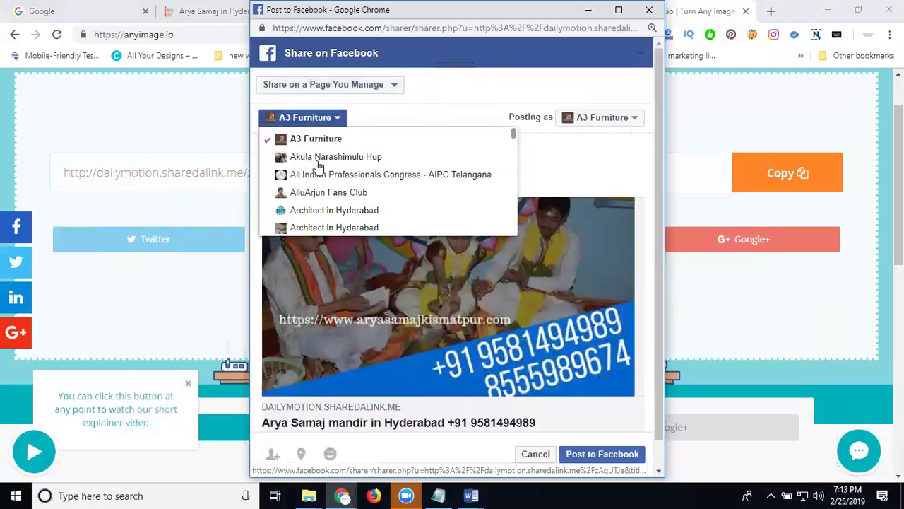
scroll(317, 170, "down", 2)
left_click(317, 214)
left_click(317, 162)
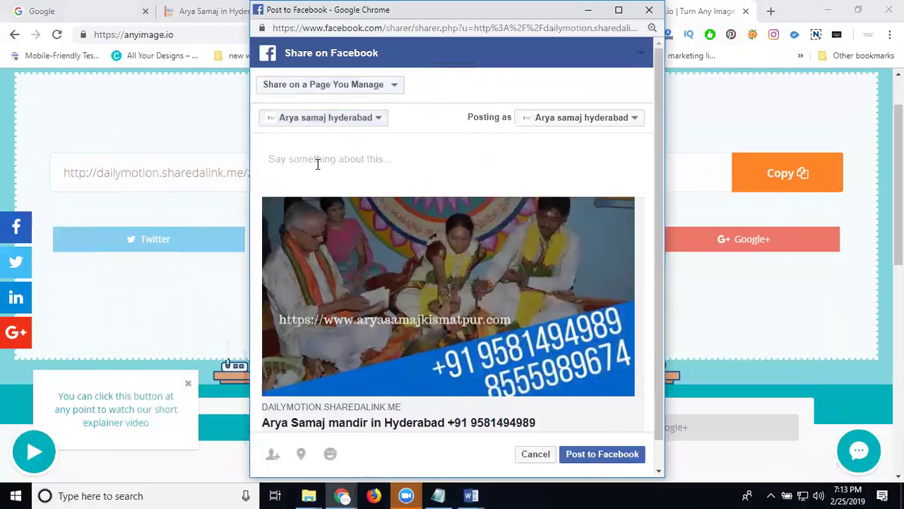
key("ctrl+v")
Remove the tag words bandlaguda and kismatpur from the message's first line and publish the post to Facebook
double_click(349, 159)
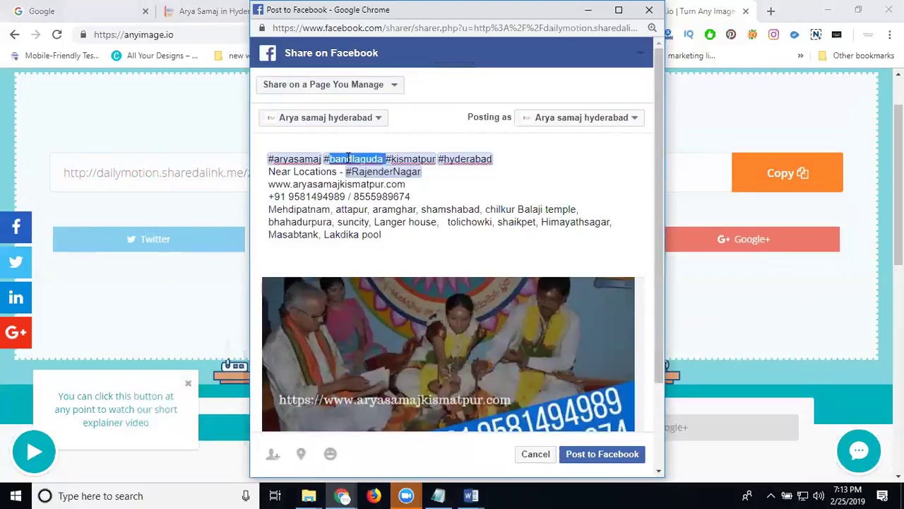
key("BackSpace")
key("Delete")
key("Delete")
key("Delete")
key("Delete")
key("Delete")
key("Delete")
key("Delete")
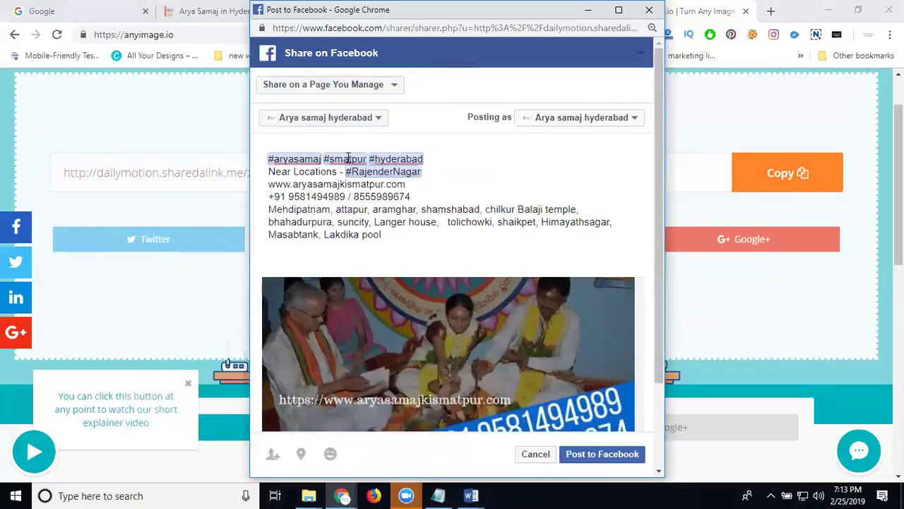
key("Delete")
key("Delete")
key("Delete")
key("Delete")
key("Delete")
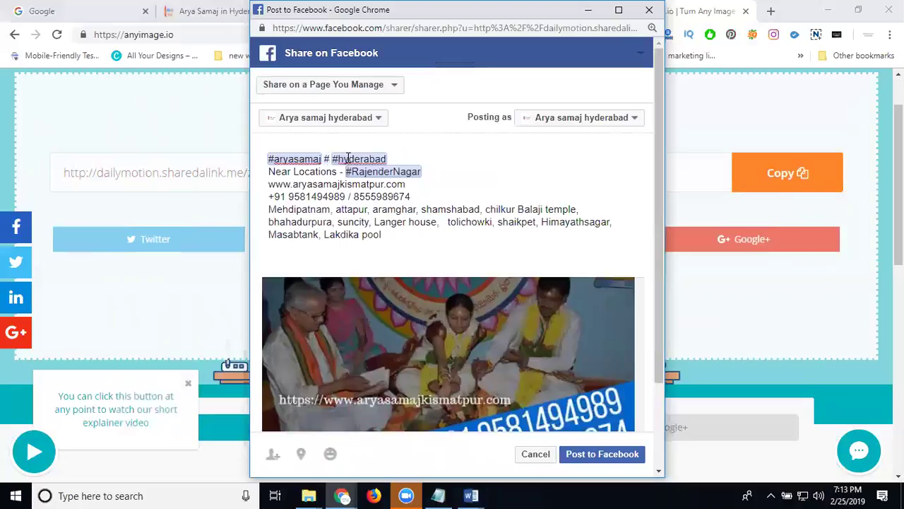
left_click(592, 457)
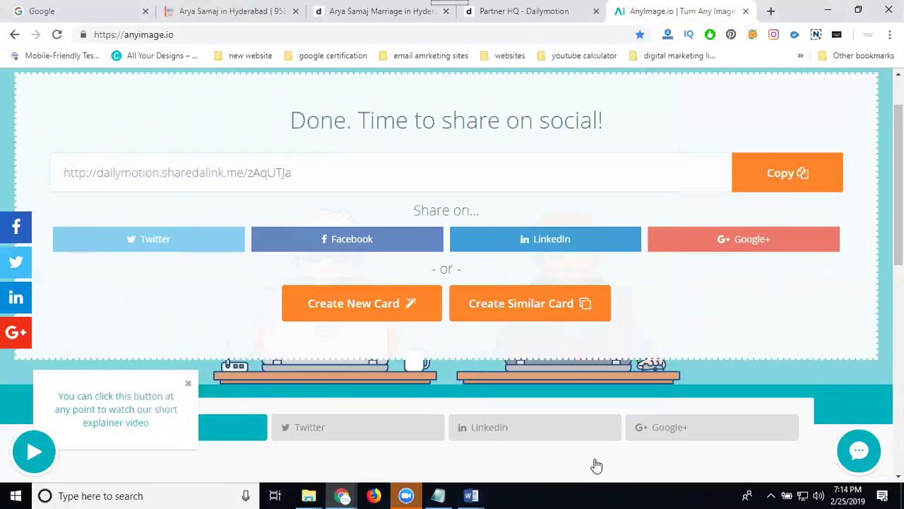
Examine the finished card's previews for Twitter and Google+
scroll(366, 260, "down", 2)
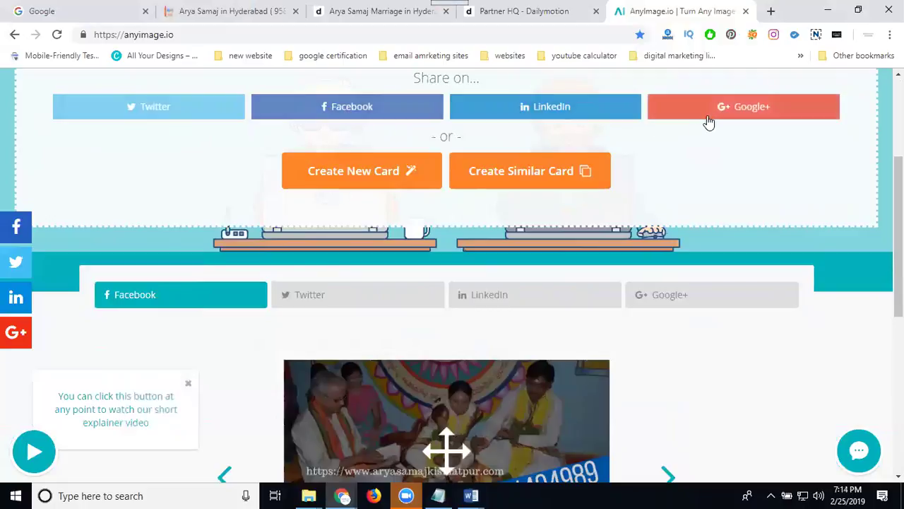
scroll(317, 289, "down", 2)
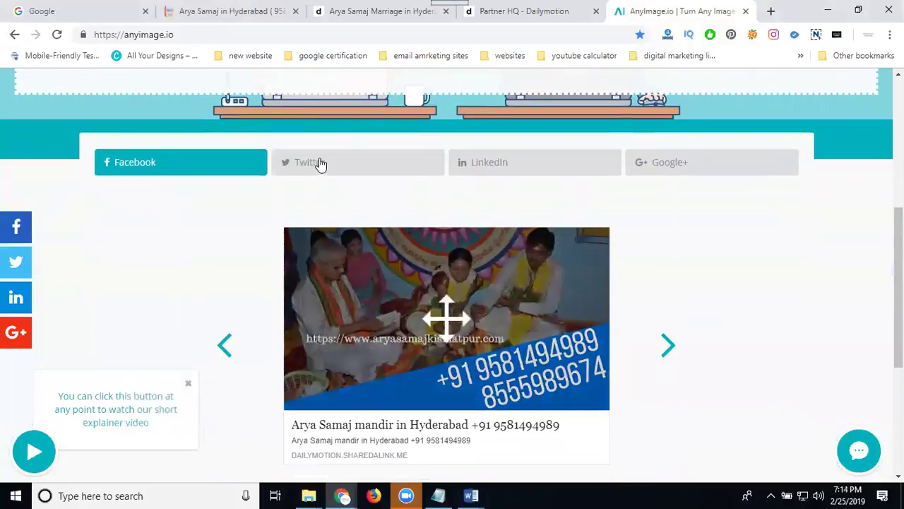
left_click(320, 163)
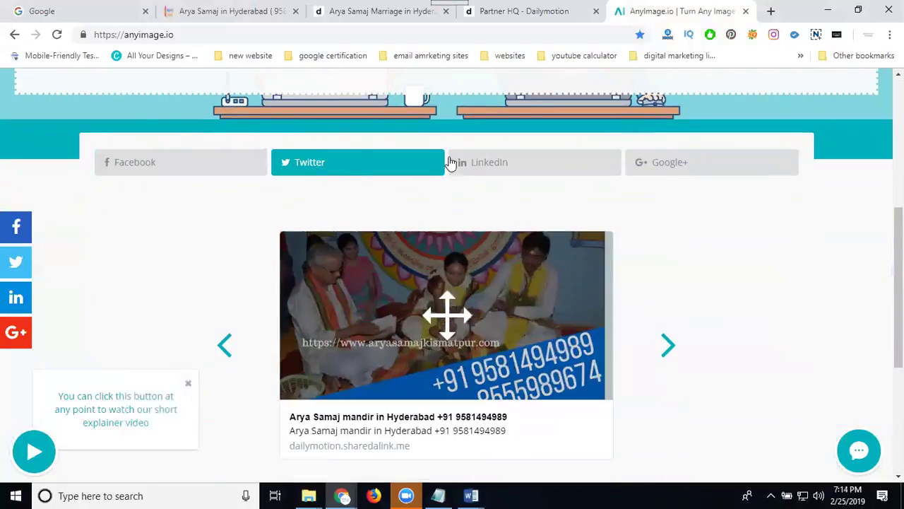
left_click(704, 169)
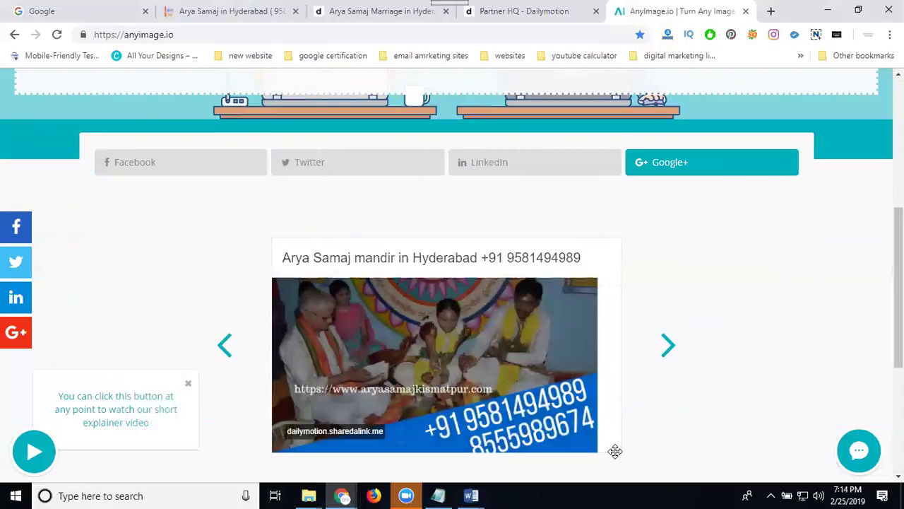